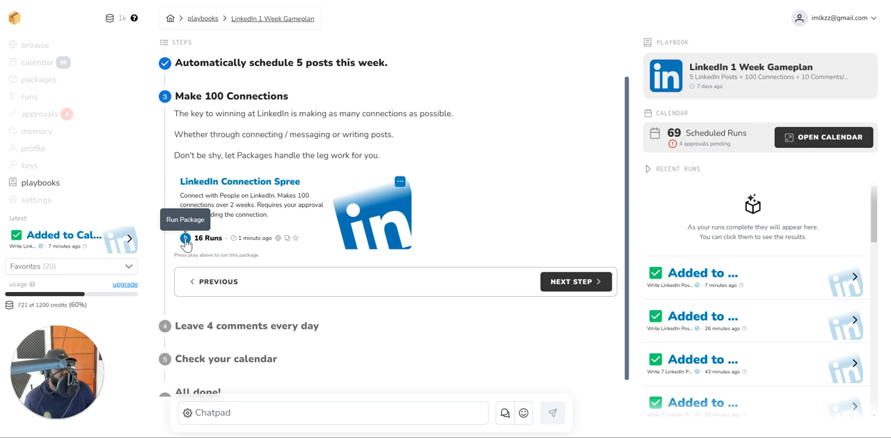
Open the run form of the LinkedIn Connection Spree package and review its search term and message template.
{"action": "left_click", "coordinate": [185, 239]}
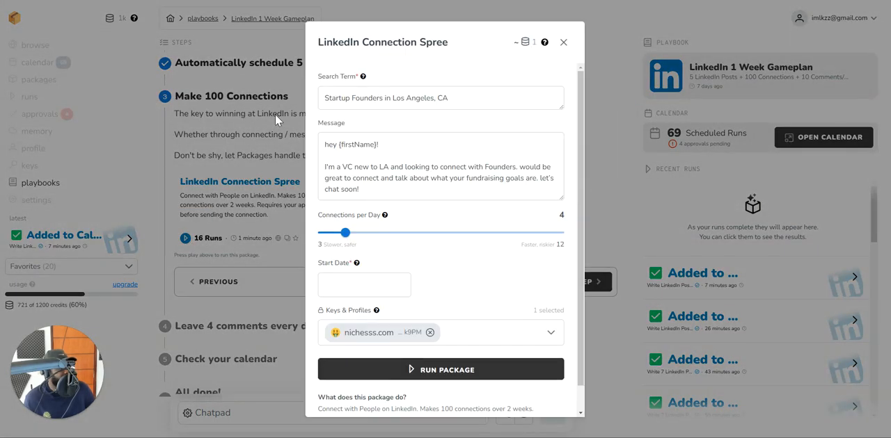
{"action": "left_click", "coordinate": [400, 95]}
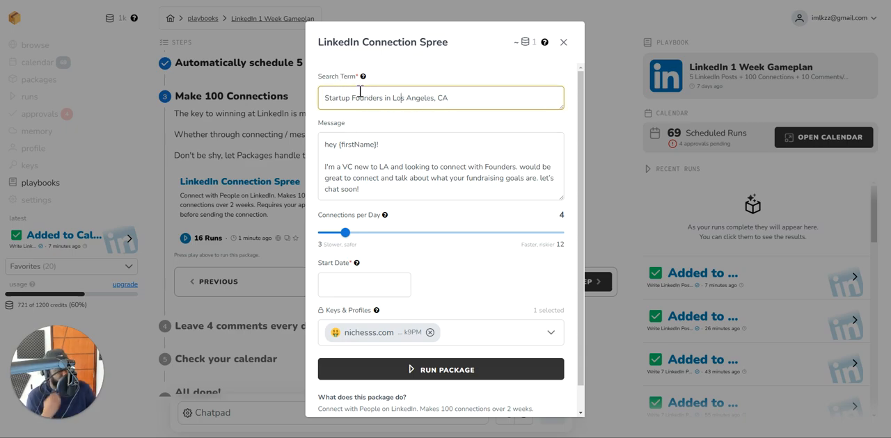
{"action": "left_click", "coordinate": [351, 156]}
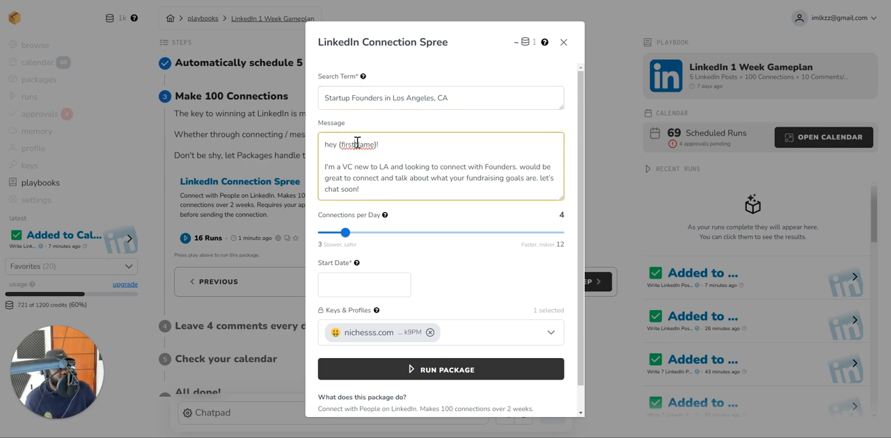
{"action": "triple_click", "coordinate": [352, 145]}
{"action": "left_click", "coordinate": [353, 153]}
{"action": "left_click_drag", "start_coordinate": [338, 145], "coordinate": [374, 146]}
{"action": "left_click", "coordinate": [376, 147]}
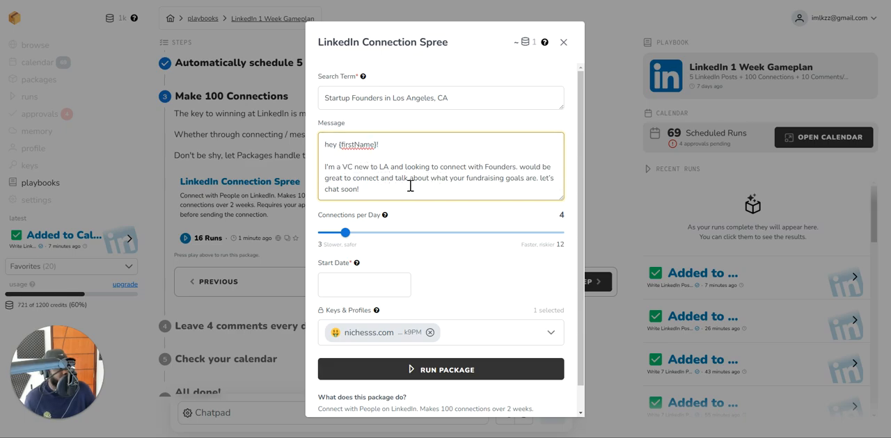
{"action": "left_click_drag", "start_coordinate": [484, 104], "coordinate": [327, 101]}
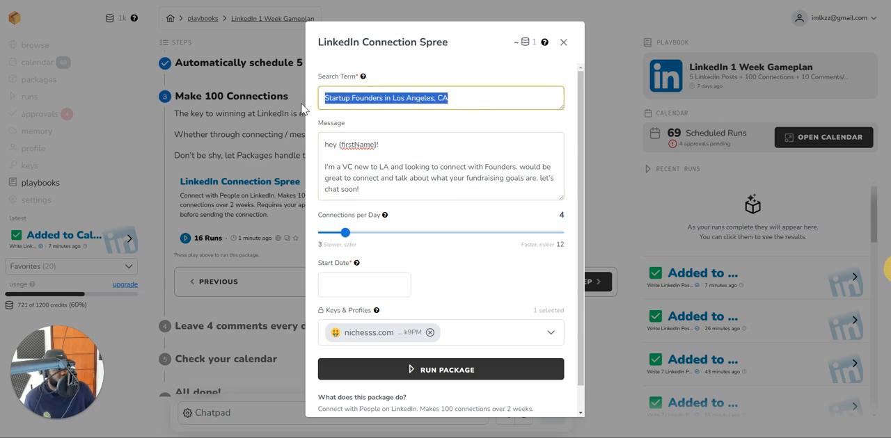
{"action": "left_click", "coordinate": [365, 150]}
{"action": "left_click_drag", "start_coordinate": [330, 142], "coordinate": [347, 154]}
{"action": "left_click", "coordinate": [420, 193]}
{"action": "left_click", "coordinate": [348, 154]}
{"action": "mouse_move", "coordinate": [344, 234]}
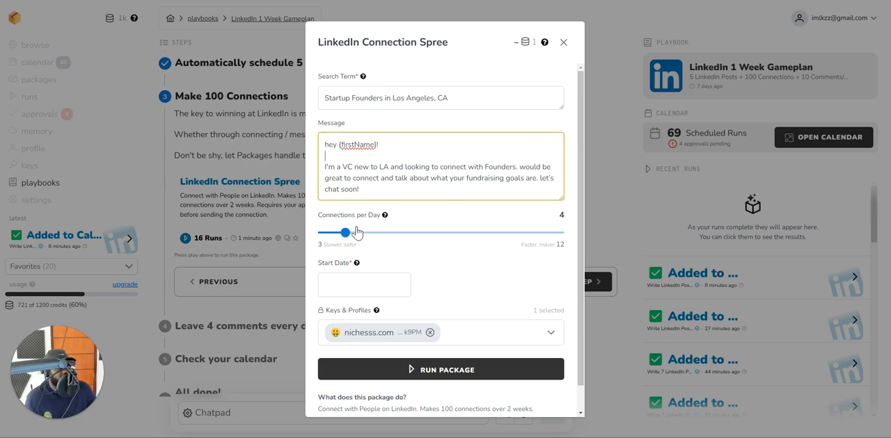
Set the package to 5 connections per day with a start date of 12/16/2024.
{"action": "mouse_move", "coordinate": [347, 234]}
{"action": "left_mouse_down"}
{"action": "mouse_move", "coordinate": [561, 236]}
{"action": "mouse_move", "coordinate": [350, 236]}
{"action": "left_mouse_up"}
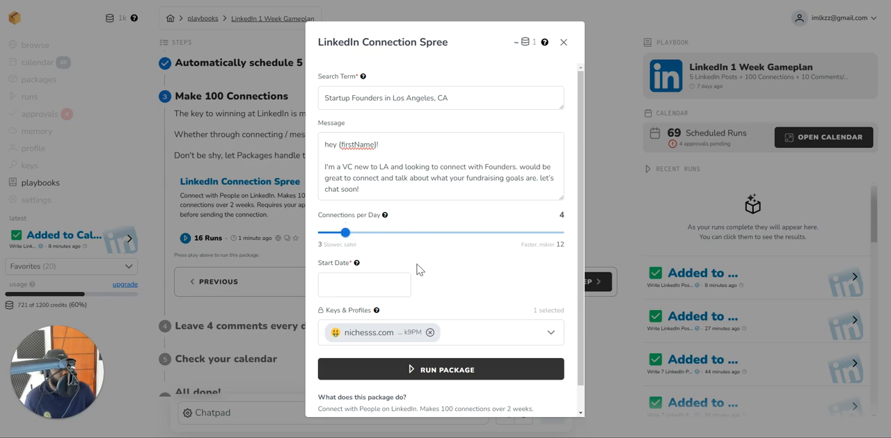
{"action": "left_click", "coordinate": [359, 285]}
{"action": "left_click_drag", "start_coordinate": [345, 233], "coordinate": [373, 233]}
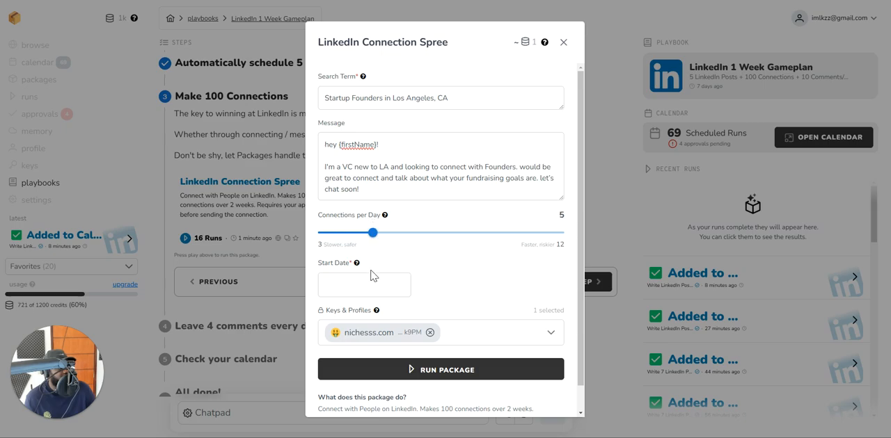
{"action": "left_click", "coordinate": [371, 278]}
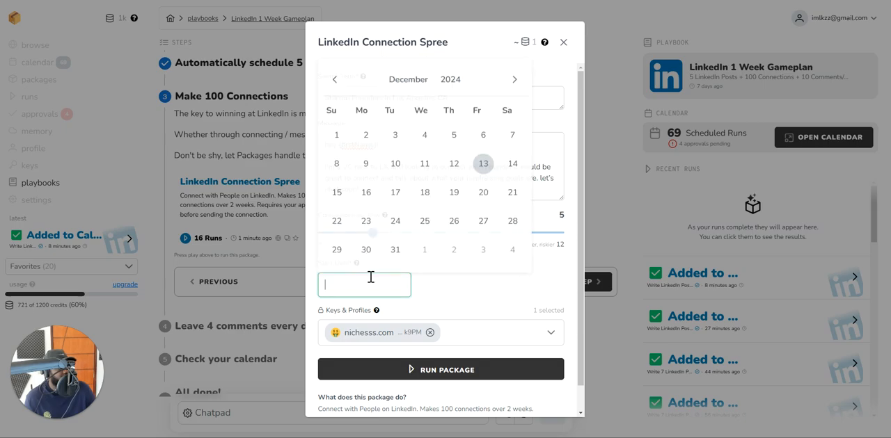
{"action": "left_click", "coordinate": [365, 190]}
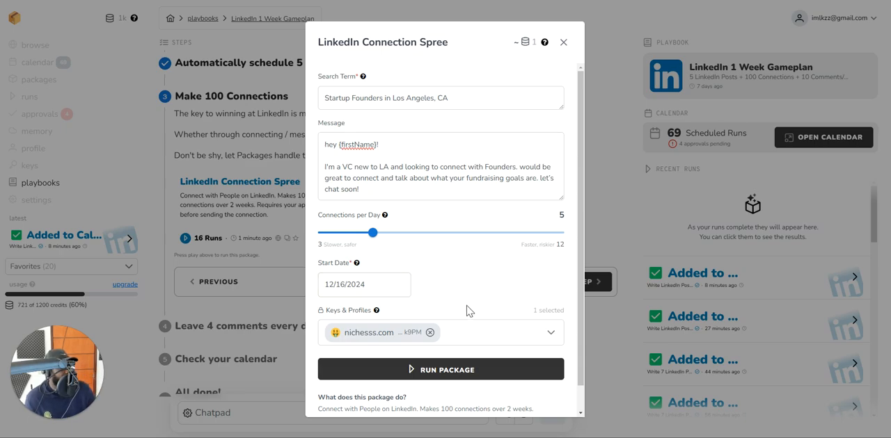
Replace the nichesss.com key with the milky browser profile for this package run.
{"action": "left_click", "coordinate": [487, 333]}
{"action": "left_click", "coordinate": [379, 239]}
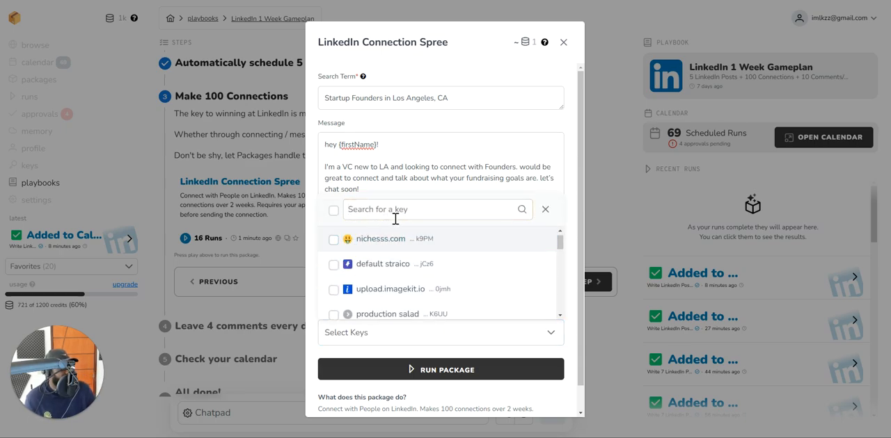
{"action": "left_click", "coordinate": [401, 211]}
{"action": "type", "text": "milk"}
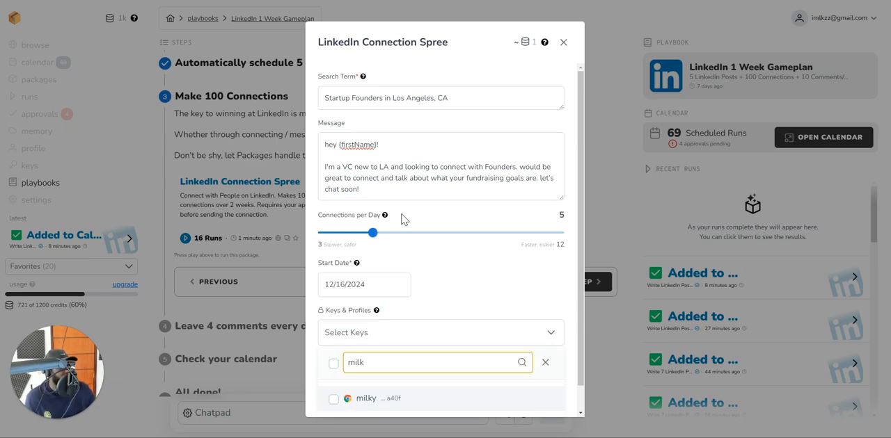
{"action": "left_click", "coordinate": [373, 399]}
{"action": "left_click", "coordinate": [462, 310]}
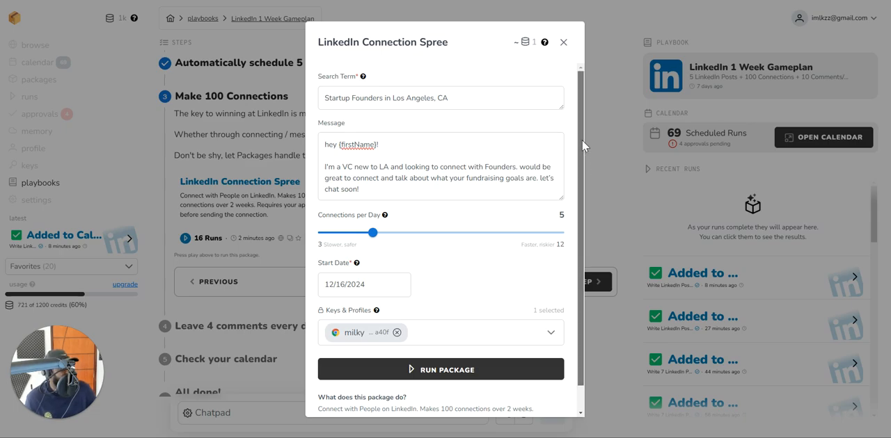
Run the LinkedIn Connection Spree package and close its browser debugger and run form.
{"action": "left_click_drag", "start_coordinate": [582, 133], "coordinate": [583, 87]}
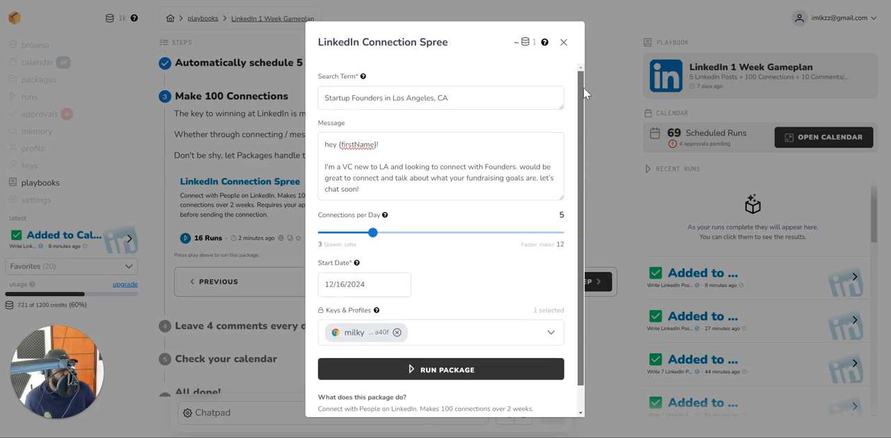
{"action": "left_click", "coordinate": [394, 197]}
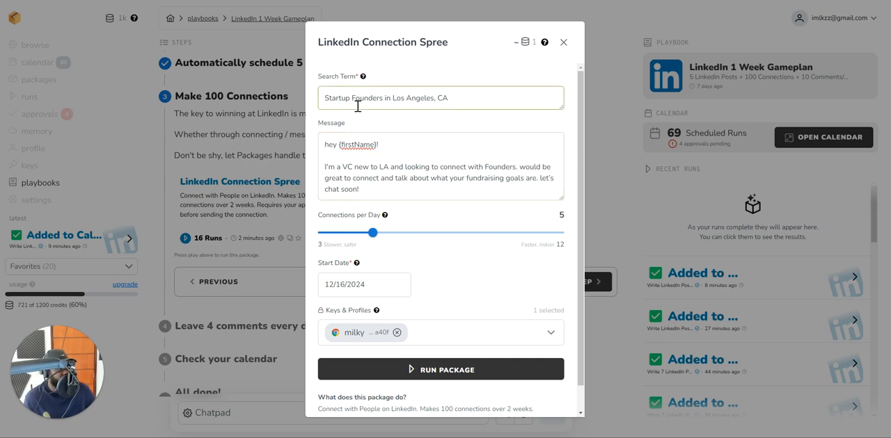
{"action": "mouse_move", "coordinate": [369, 241]}
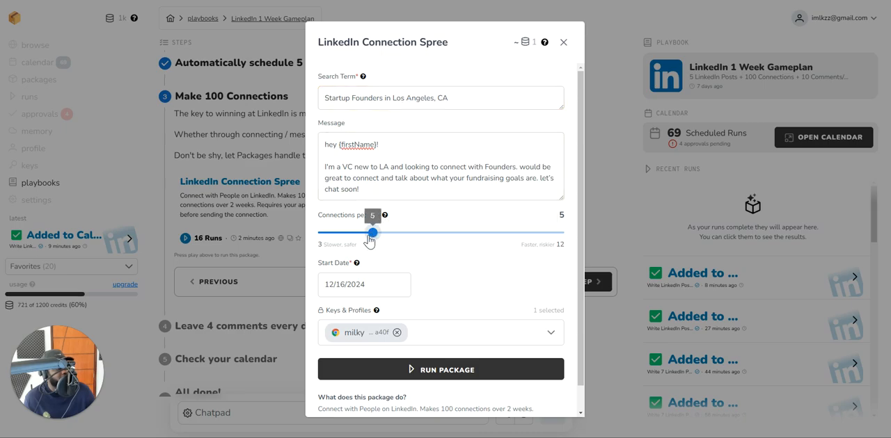
{"action": "left_click", "coordinate": [461, 385]}
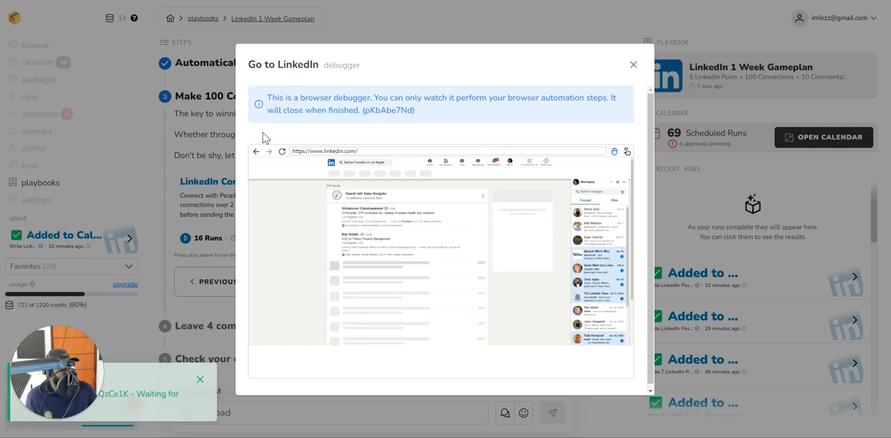
{"action": "left_click", "coordinate": [632, 65]}
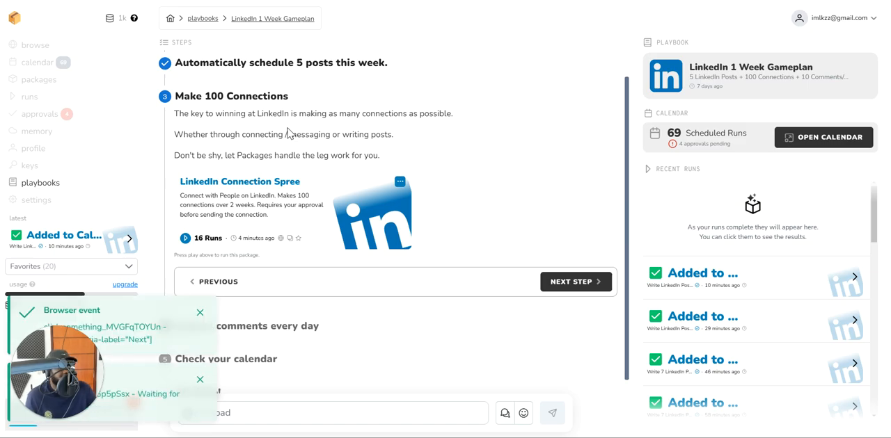
{"action": "left_click", "coordinate": [185, 238]}
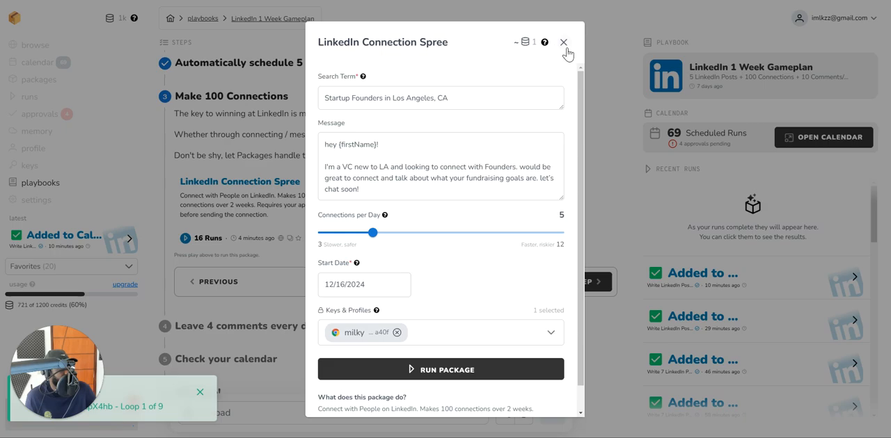
{"action": "left_click", "coordinate": [563, 43]}
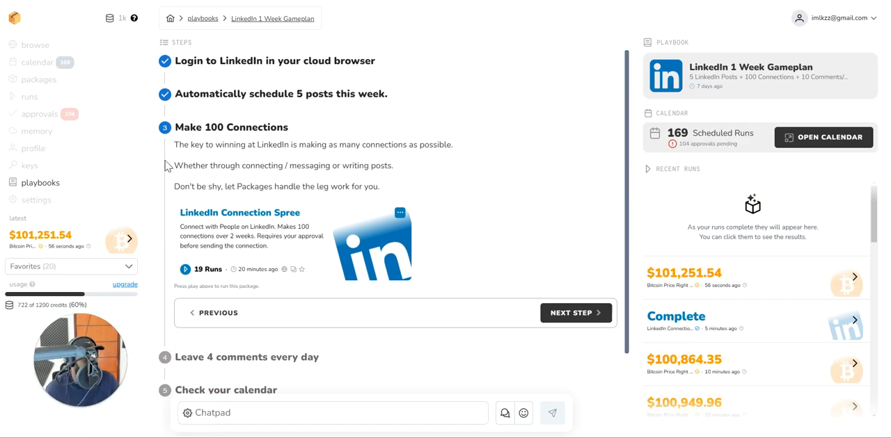
Examine the pending LinkedIn connection approvals, checking the run time, action and personalised message of the first entries.
{"action": "left_click", "coordinate": [52, 123]}
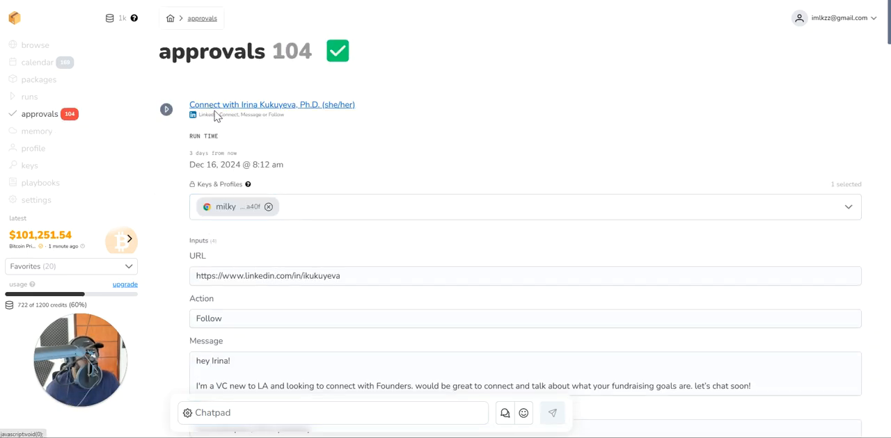
{"action": "scroll", "coordinate": [216, 116], "scroll_direction": "down", "scroll_amount": 3}
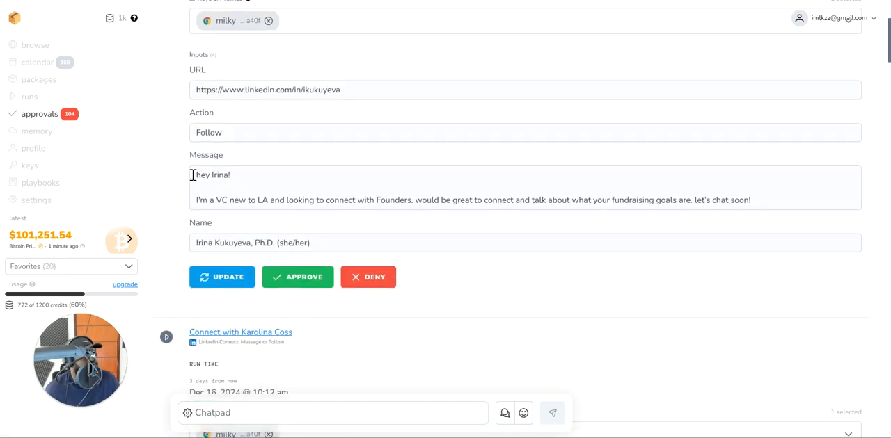
{"action": "scroll", "coordinate": [178, 190], "scroll_direction": "up", "scroll_amount": 1}
{"action": "scroll", "coordinate": [188, 177], "scroll_direction": "down", "scroll_amount": 1}
{"action": "scroll", "coordinate": [195, 175], "scroll_direction": "up", "scroll_amount": 1}
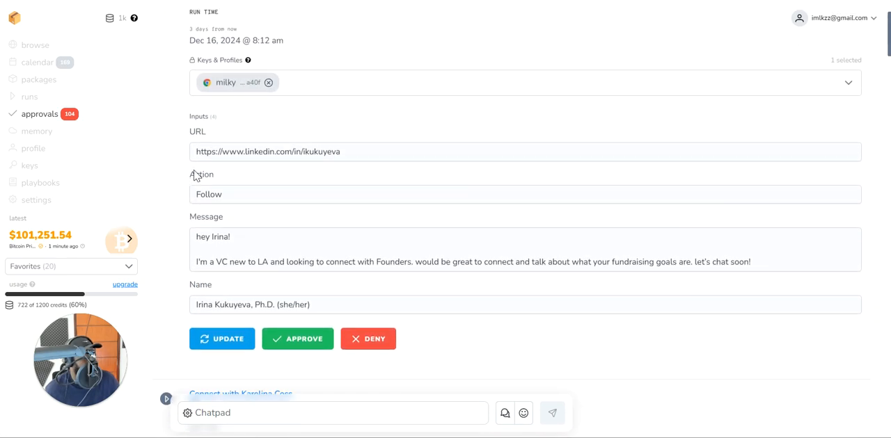
{"action": "left_click", "coordinate": [212, 237]}
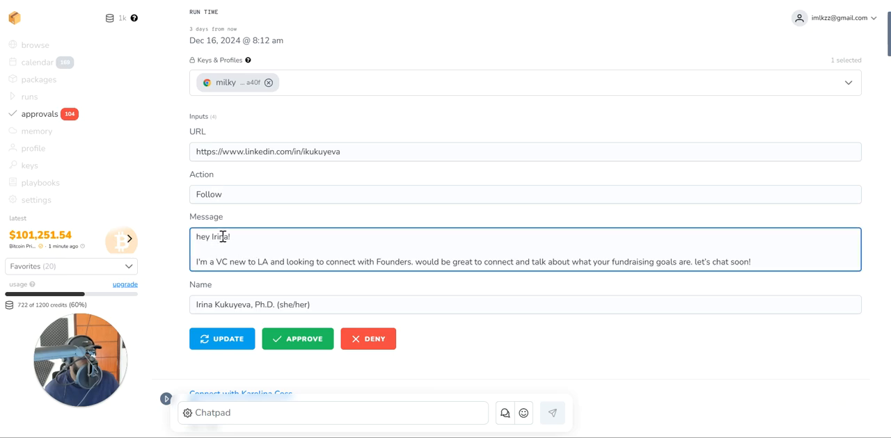
{"action": "scroll", "coordinate": [223, 242], "scroll_direction": "down", "scroll_amount": 7}
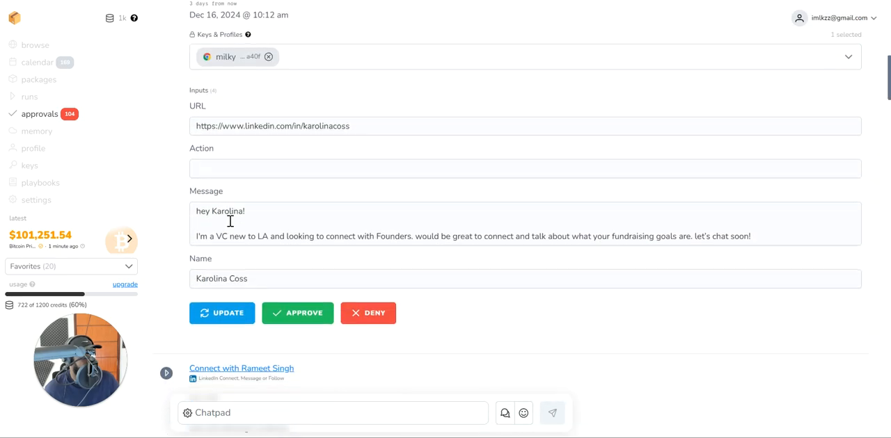
{"action": "scroll", "coordinate": [237, 216], "scroll_direction": "up", "scroll_amount": 2}
Show the calendar's day schedule for December 16, 2024 with the planned LinkedIn runs.
{"action": "left_click", "coordinate": [53, 84]}
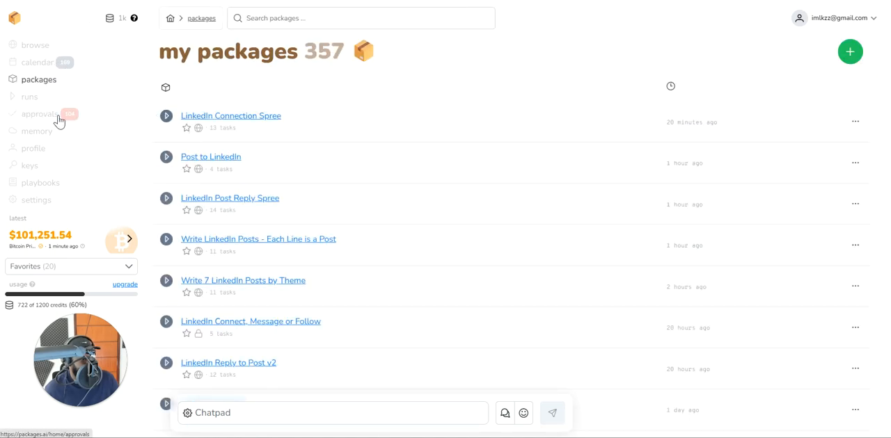
{"action": "left_click", "coordinate": [43, 66]}
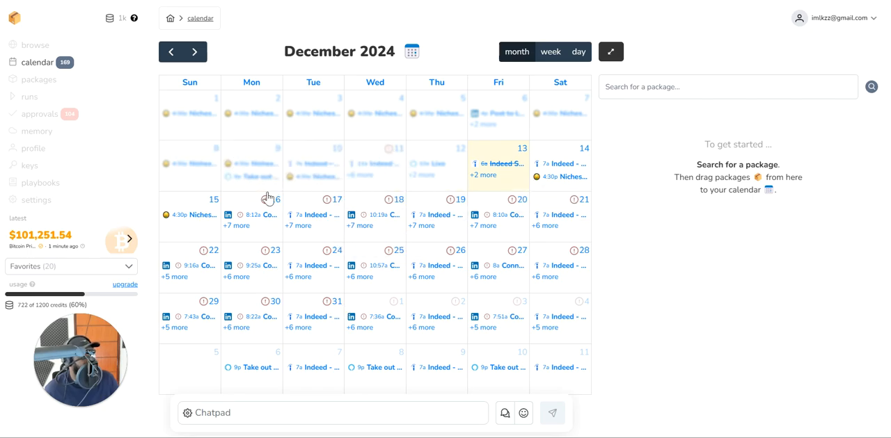
{"action": "left_click", "coordinate": [245, 201]}
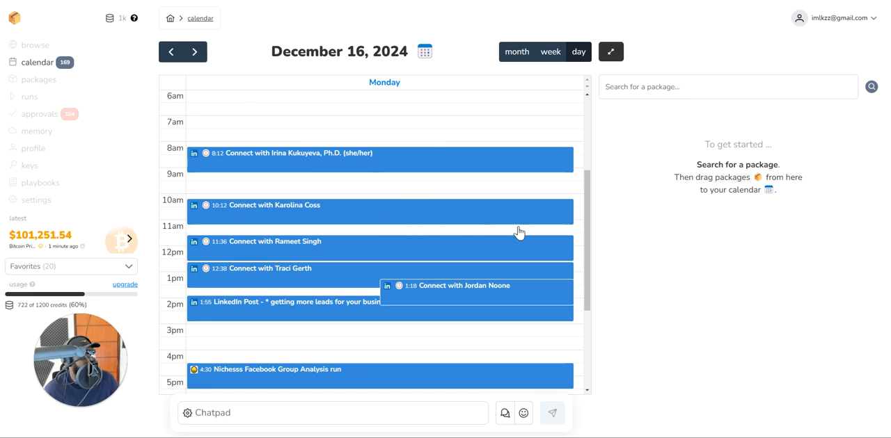
{"action": "left_click_drag", "start_coordinate": [587, 188], "coordinate": [590, 195]}
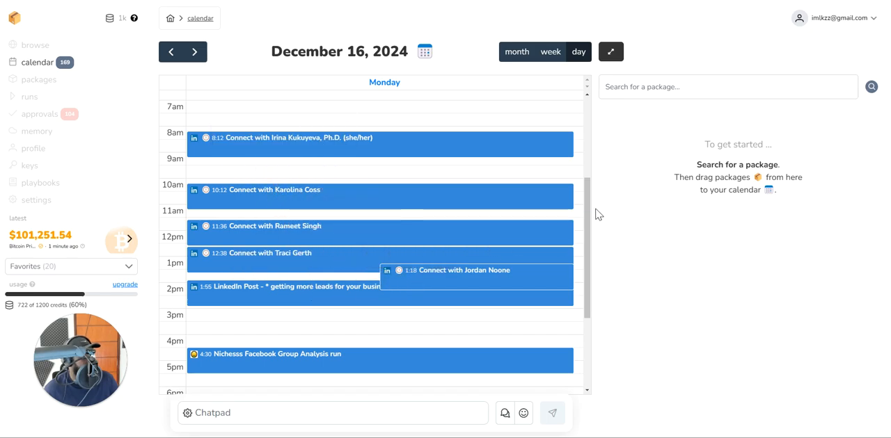
{"action": "left_click_drag", "start_coordinate": [589, 208], "coordinate": [586, 207]}
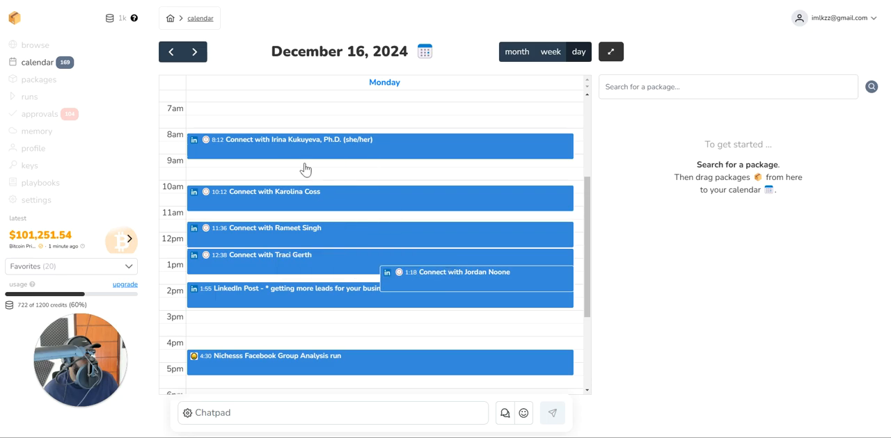
Approve the LinkedIn connection run scheduled for 8:12 AM on December 16 and save it.
{"action": "left_click", "coordinate": [292, 149]}
{"action": "scroll", "coordinate": [677, 353], "scroll_direction": "down", "scroll_amount": 3}
{"action": "left_click", "coordinate": [678, 348]}
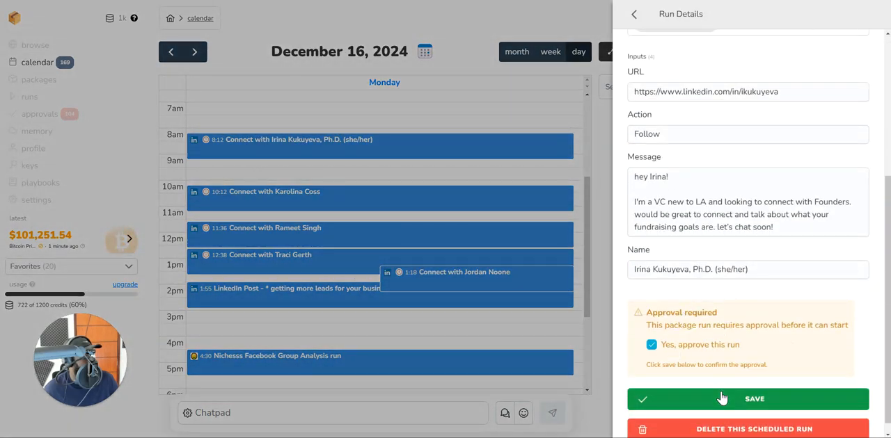
{"action": "left_click", "coordinate": [719, 396]}
Approve the LinkedIn connection run scheduled for 10:12 AM on December 16 and save it.
{"action": "left_click", "coordinate": [235, 199]}
{"action": "scroll", "coordinate": [738, 313], "scroll_direction": "down", "scroll_amount": 3}
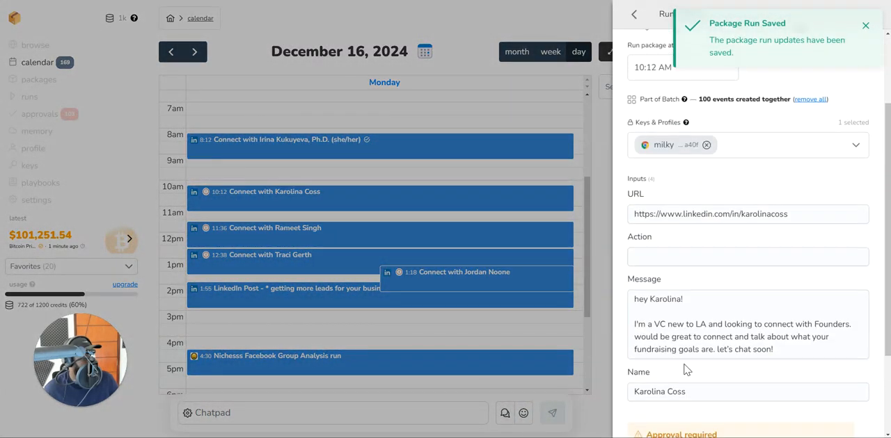
{"action": "left_click", "coordinate": [657, 345]}
{"action": "left_click", "coordinate": [704, 396]}
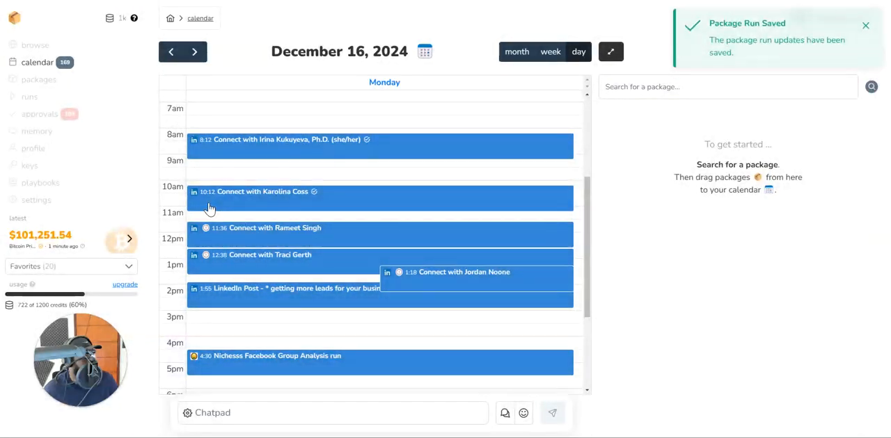
Approve the LinkedIn connection run scheduled for 11:36 AM on December 16 and save it.
{"action": "left_click", "coordinate": [257, 231]}
{"action": "scroll", "coordinate": [679, 342], "scroll_direction": "down", "scroll_amount": 3}
{"action": "scroll", "coordinate": [679, 343], "scroll_direction": "down", "scroll_amount": 2}
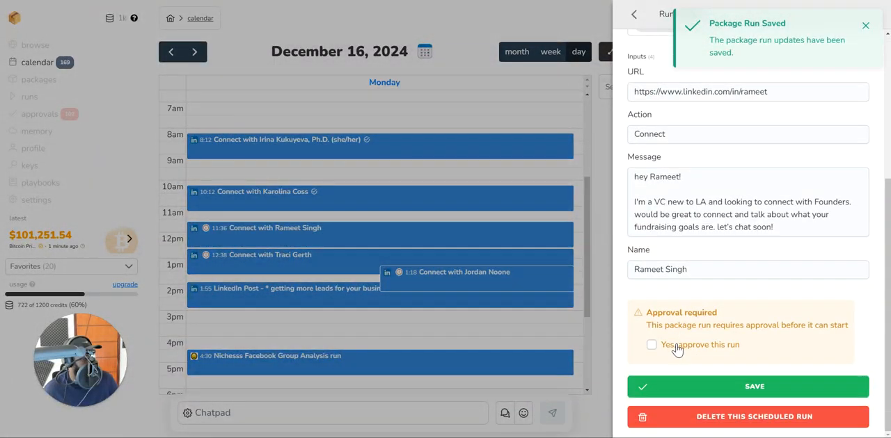
{"action": "left_click", "coordinate": [676, 346]}
{"action": "left_click", "coordinate": [646, 397]}
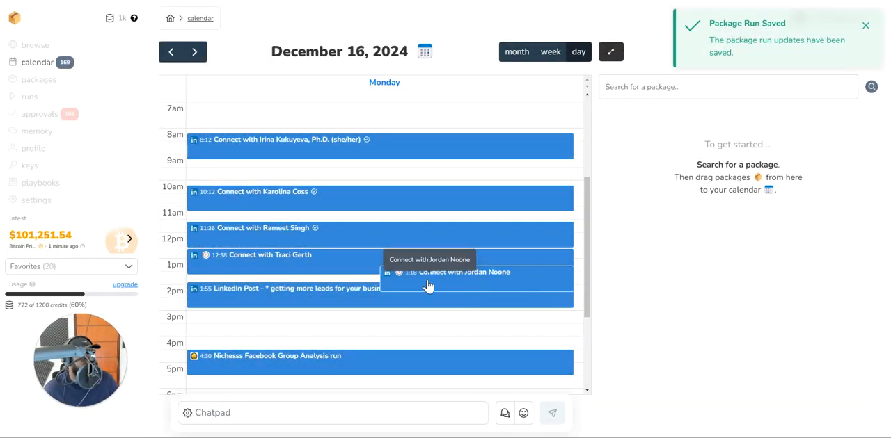
Approve the LinkedIn connection run scheduled for 1:18 PM on December 16 and save it.
{"action": "left_click", "coordinate": [425, 284]}
{"action": "scroll", "coordinate": [664, 313], "scroll_direction": "down", "scroll_amount": 3}
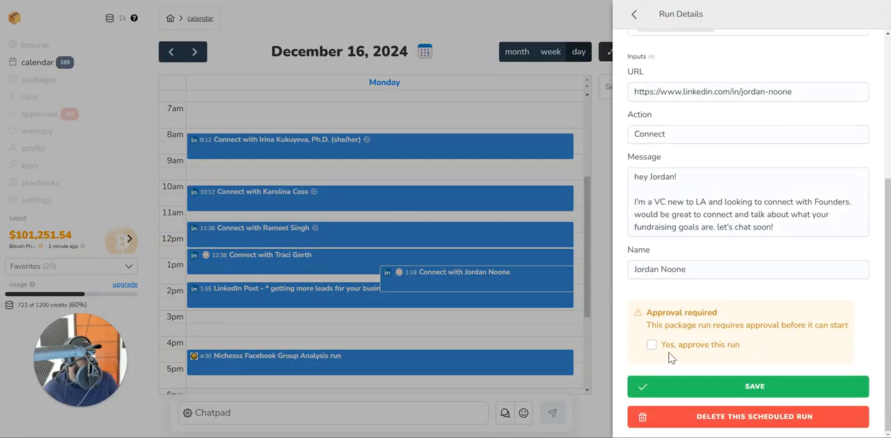
{"action": "left_click", "coordinate": [673, 345]}
{"action": "left_click", "coordinate": [699, 387]}
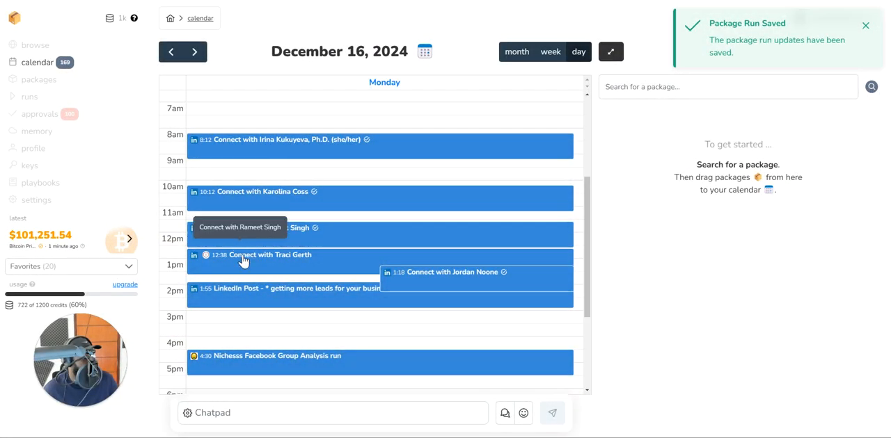
Approve the LinkedIn connection run scheduled for 12:38 PM on December 16 and save it.
{"action": "left_click", "coordinate": [243, 260]}
{"action": "scroll", "coordinate": [724, 279], "scroll_direction": "down", "scroll_amount": 3}
{"action": "scroll", "coordinate": [694, 356], "scroll_direction": "down", "scroll_amount": 2}
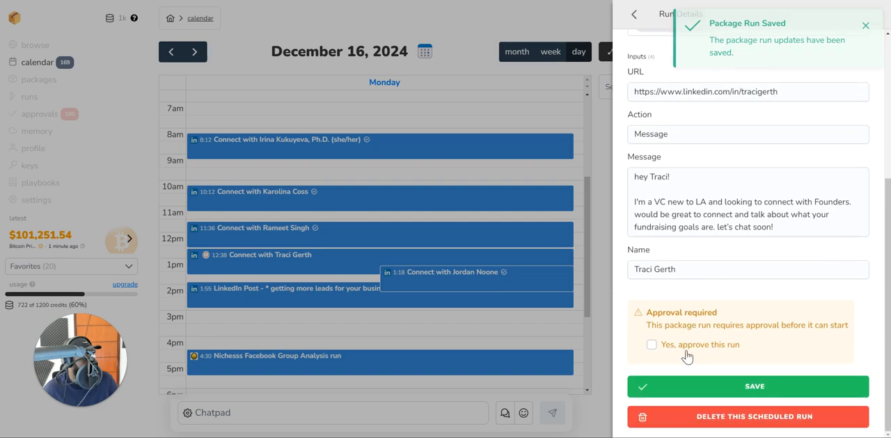
{"action": "left_click", "coordinate": [652, 345]}
{"action": "left_click", "coordinate": [658, 398]}
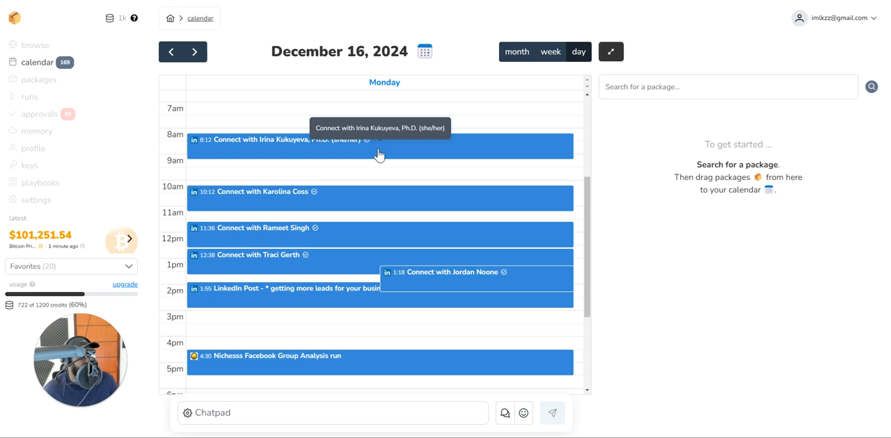
Review the inputs and approval setting of the 8:12 AM run on December 16, then close its details.
{"action": "left_click", "coordinate": [380, 155]}
{"action": "scroll", "coordinate": [682, 259], "scroll_direction": "down", "scroll_amount": 4}
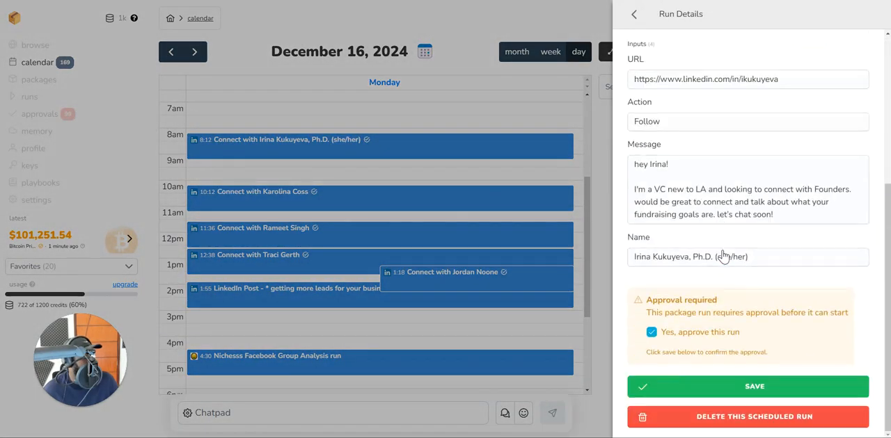
{"action": "scroll", "coordinate": [787, 220], "scroll_direction": "up", "scroll_amount": 4}
{"action": "left_click", "coordinate": [809, 208]}
{"action": "left_click", "coordinate": [557, 291]}
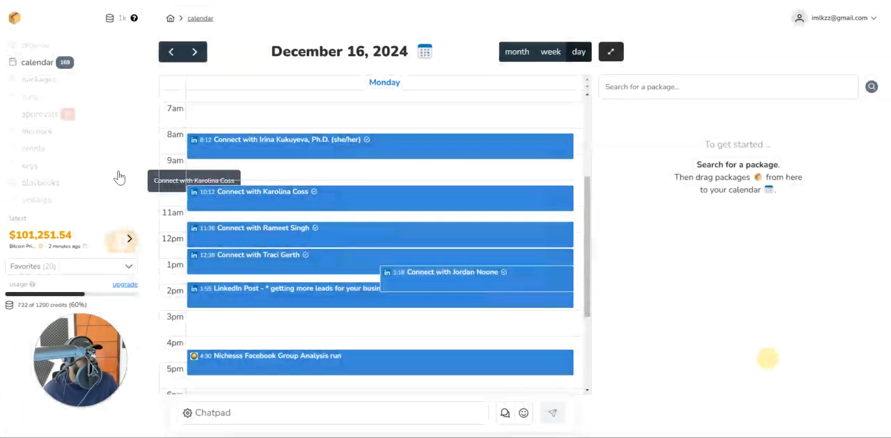
Open the LinkedIn 1 Week Gameplan playbook from the list of playbooks.
{"action": "left_click", "coordinate": [43, 80]}
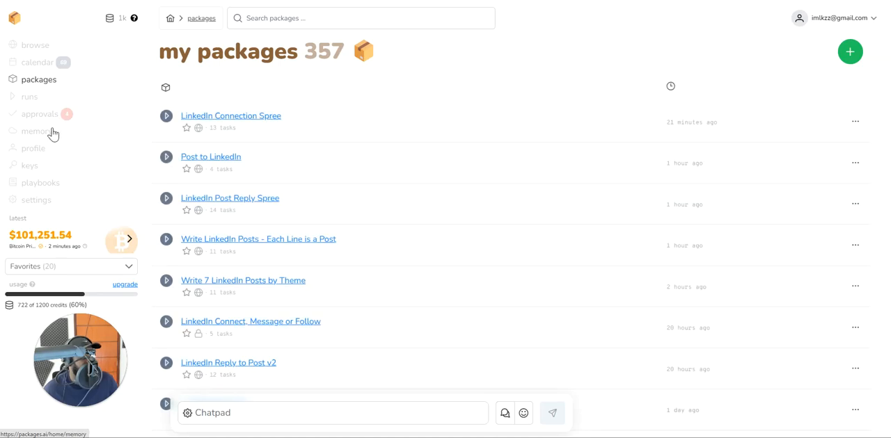
{"action": "left_click", "coordinate": [50, 117]}
{"action": "left_click", "coordinate": [43, 184]}
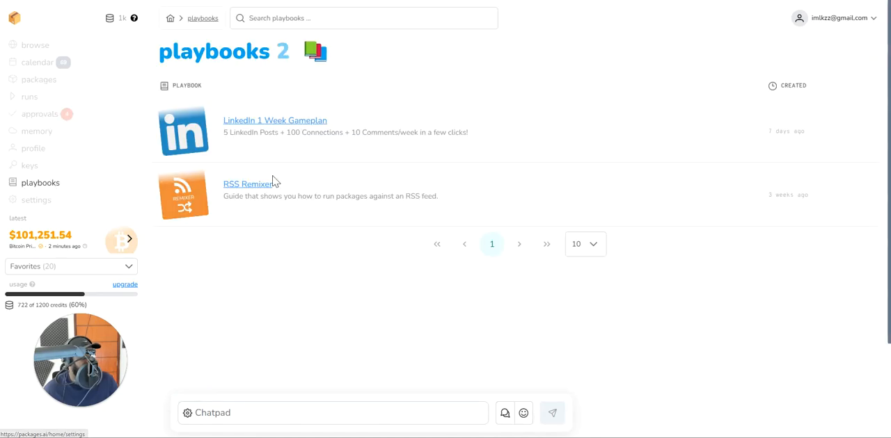
{"action": "left_click", "coordinate": [256, 132]}
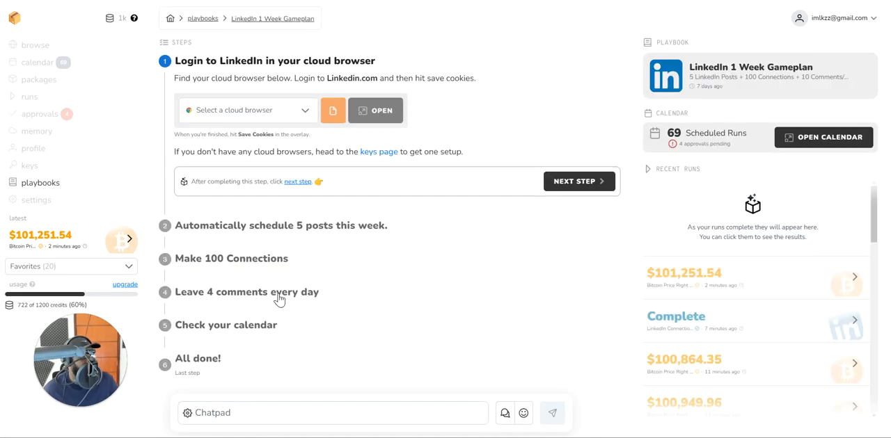